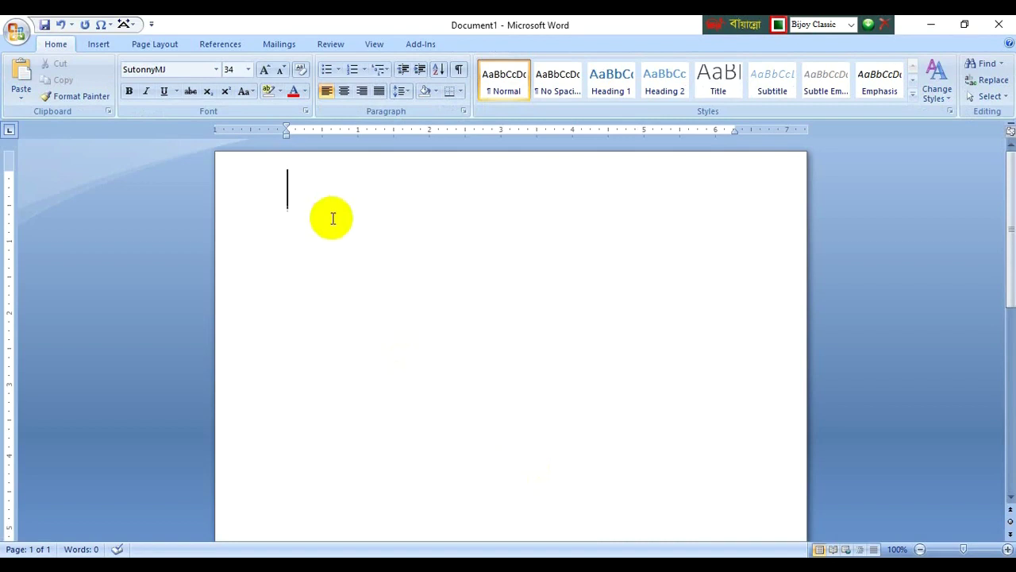
- Type five Bijoy test words on separate lines, then select and delete them all
type("1rvDjgNf")
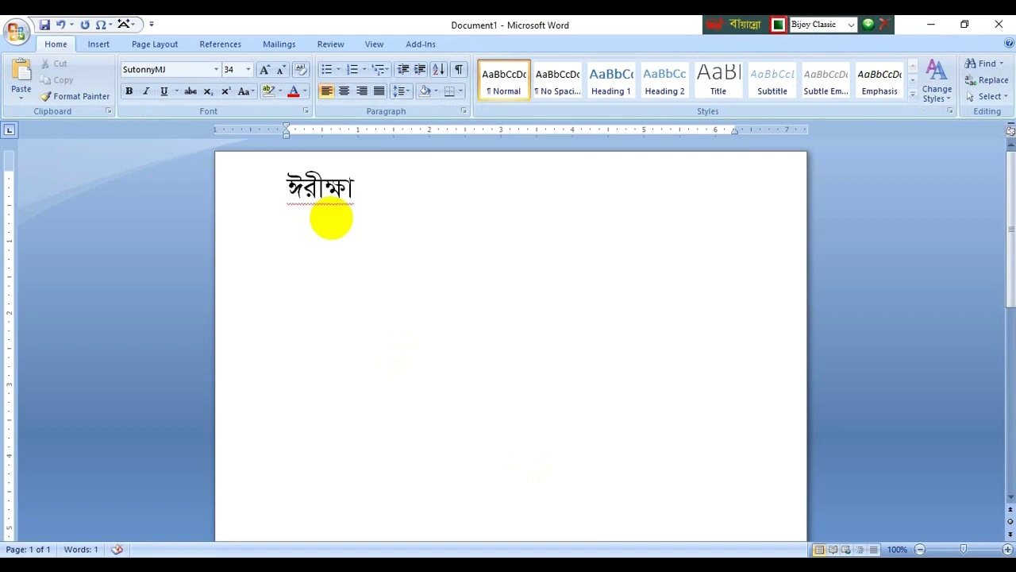
key("Return")
type("gfmfclv")
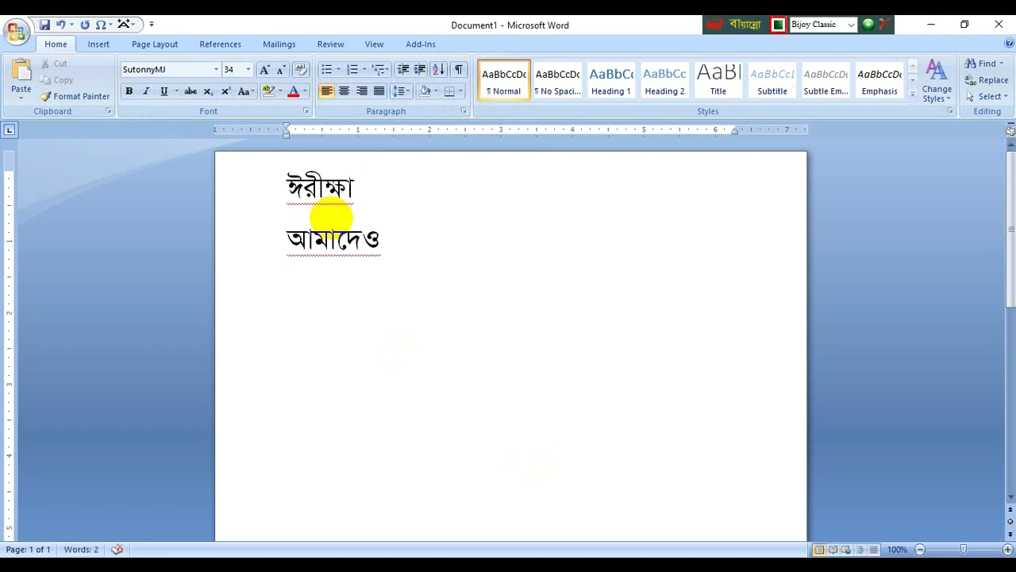
key("Return")
type("gsl")
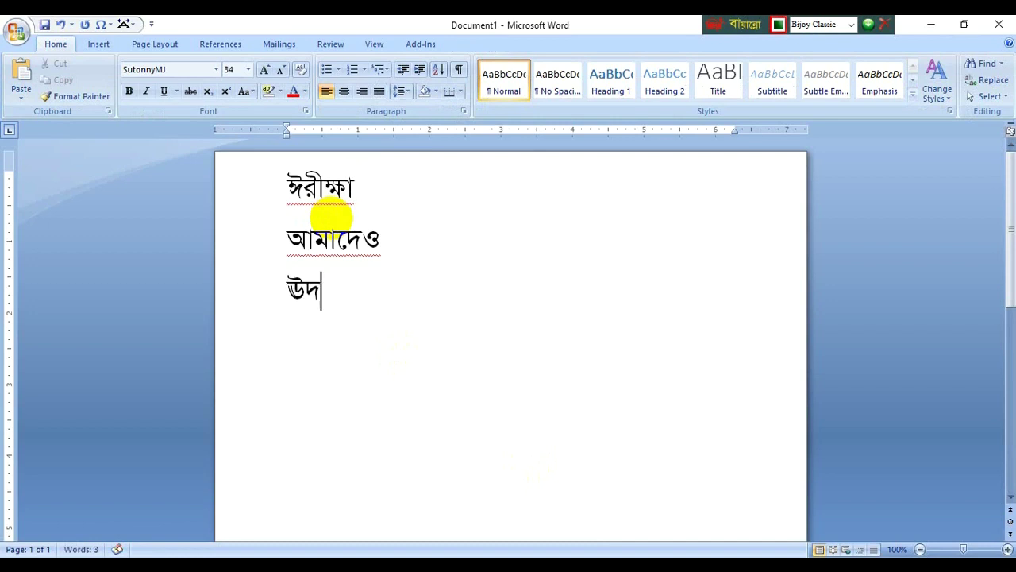
key("Return")
type("gsl")
key("Return")
type("ckfmfclx")
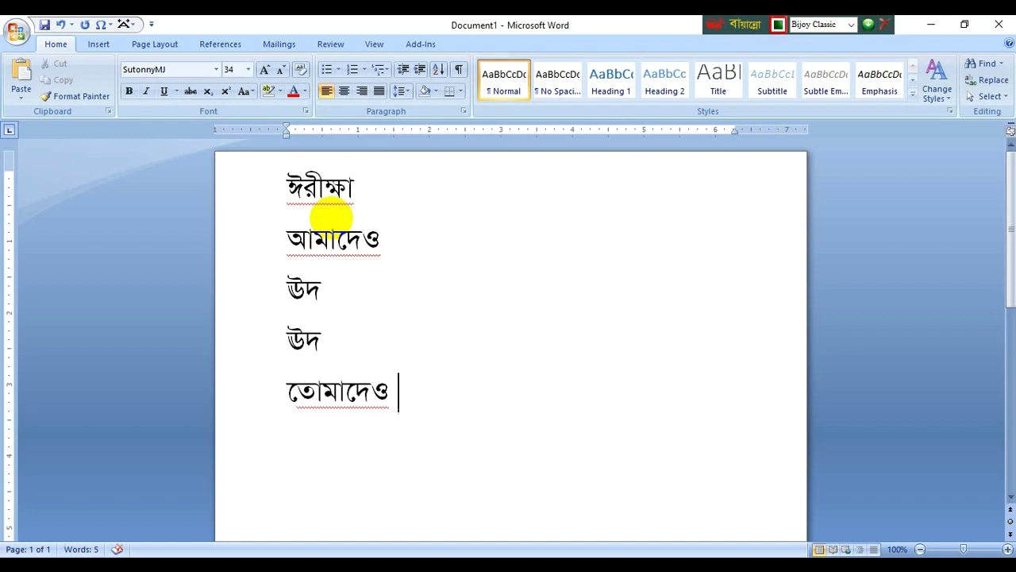
key("BackSpace")
type("র")
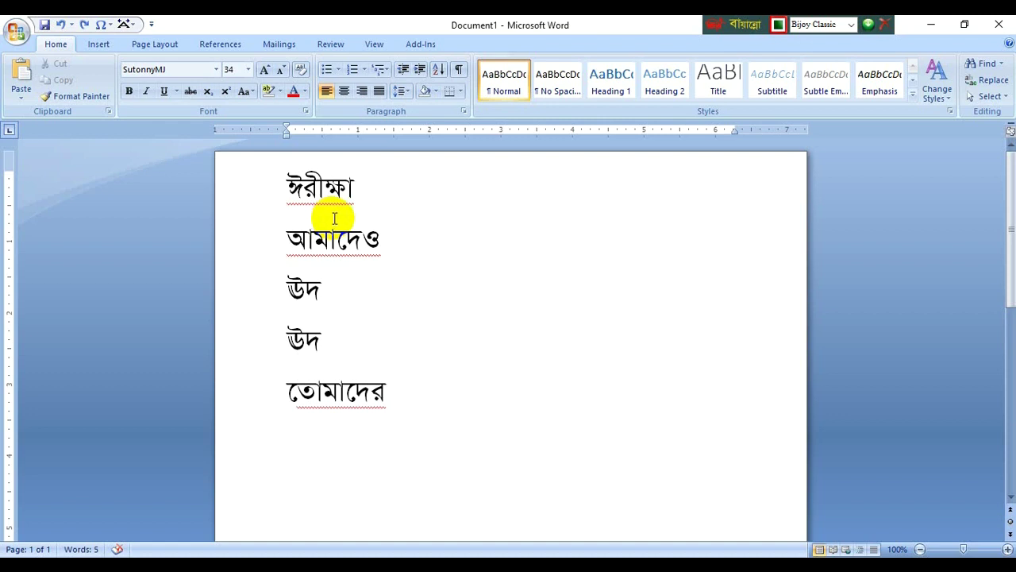
left_click_drag(402, 389, 285, 211)
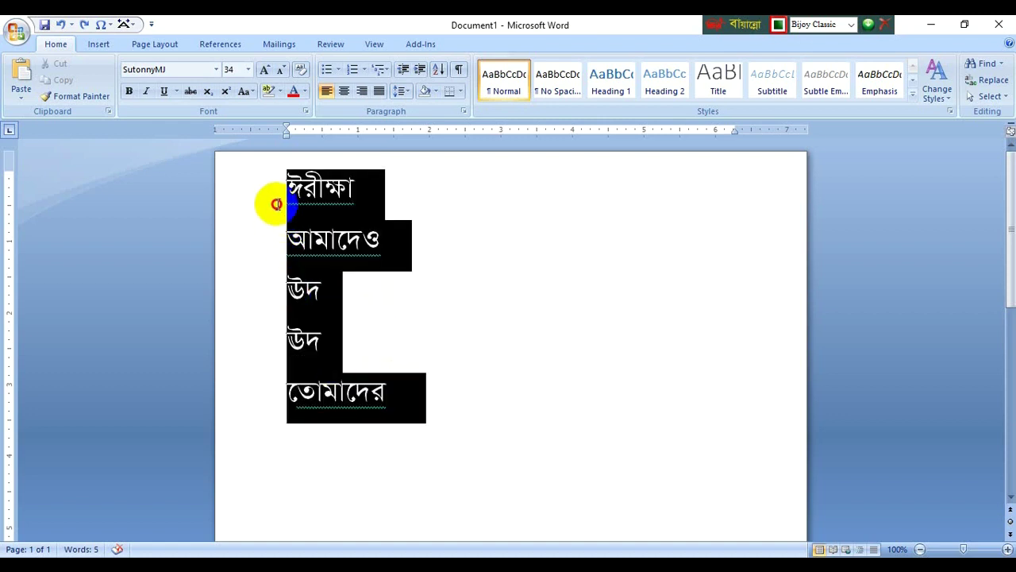
key("Delete")
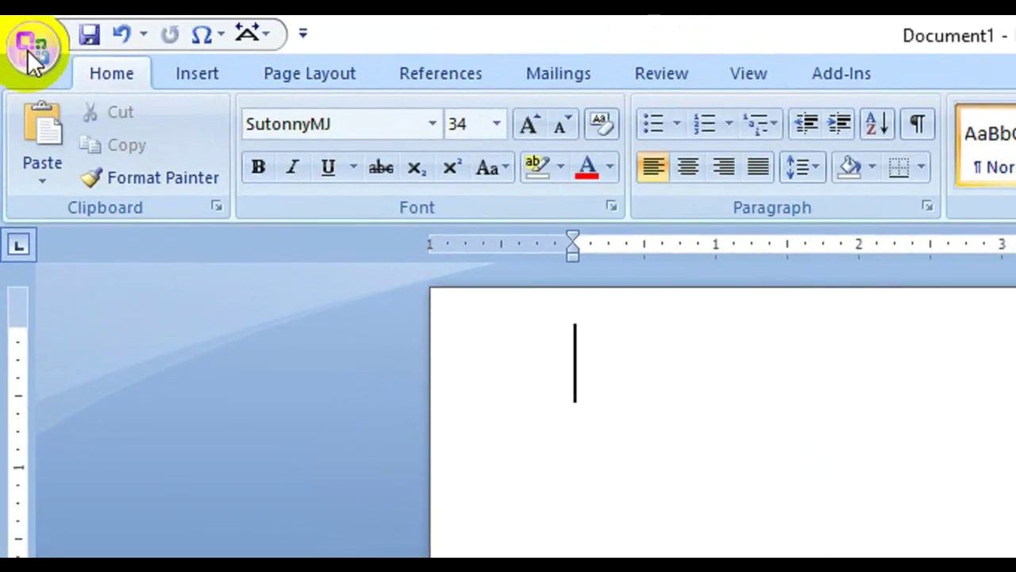
- Open Word Options from the Office menu and go to the Proofing page
left_click(16, 32)
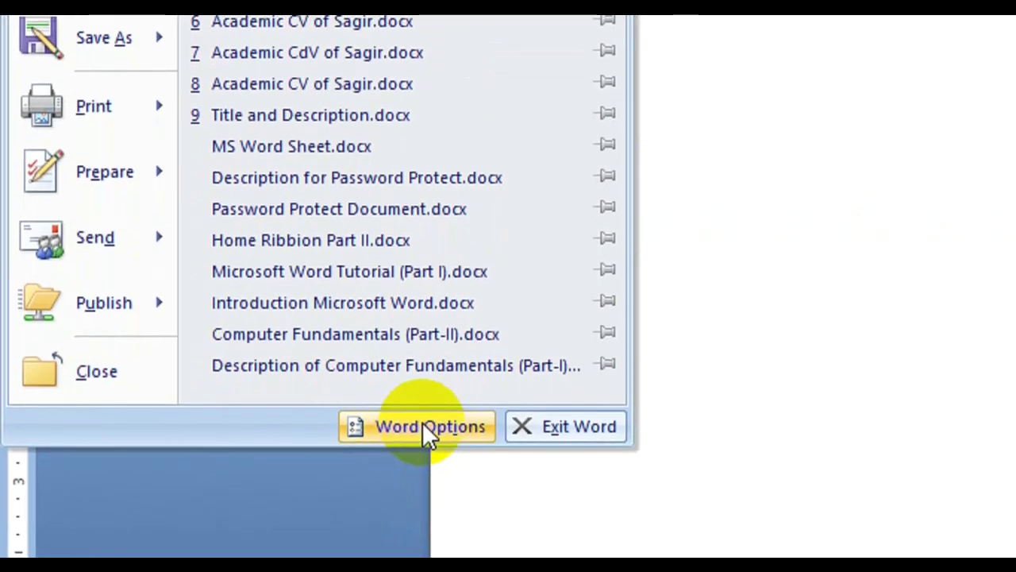
left_click(424, 421)
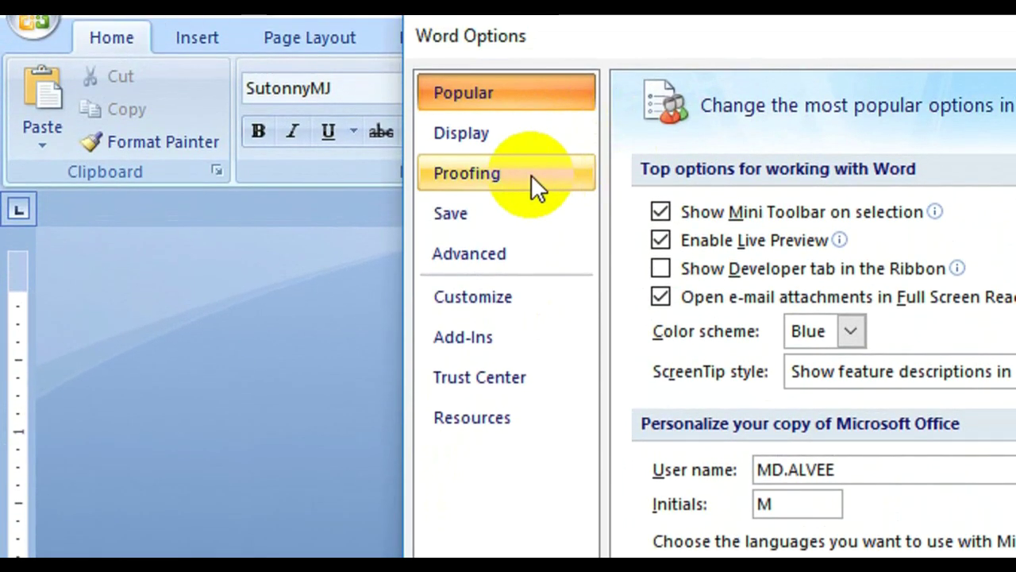
left_click(530, 174)
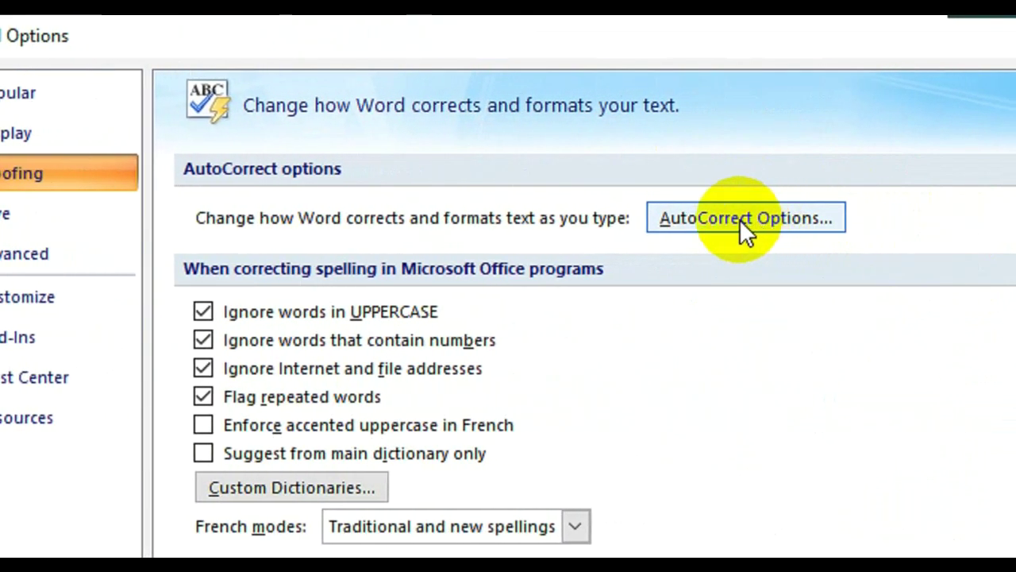
- Open the AutoCorrect dialog from the Proofing page's AutoCorrect Options button
left_click(739, 219)
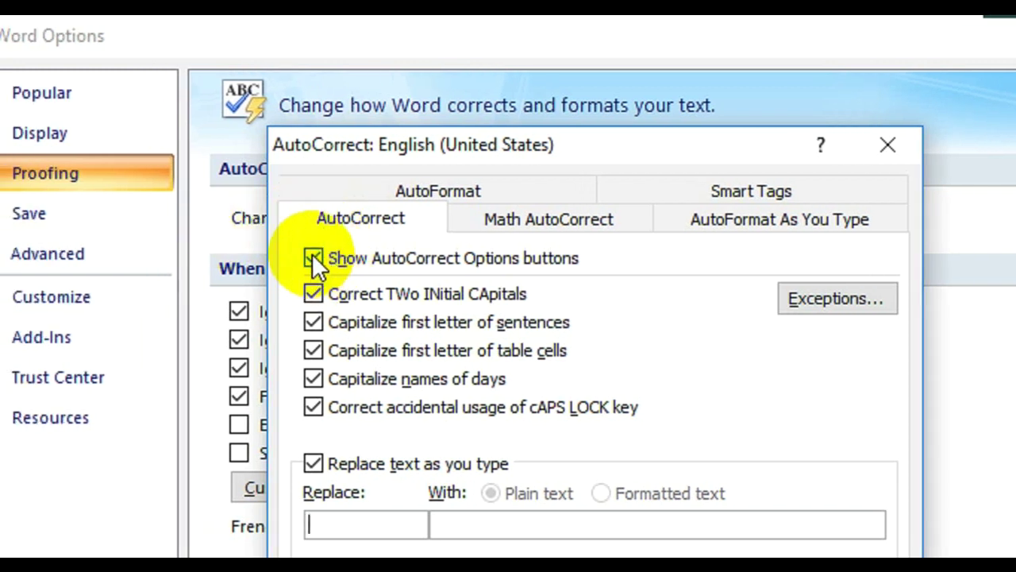
- Uncheck all AutoCorrect capitalization, caps lock and Replace text as you type options, then confirm both dialogs
left_click(313, 257)
left_click(313, 295)
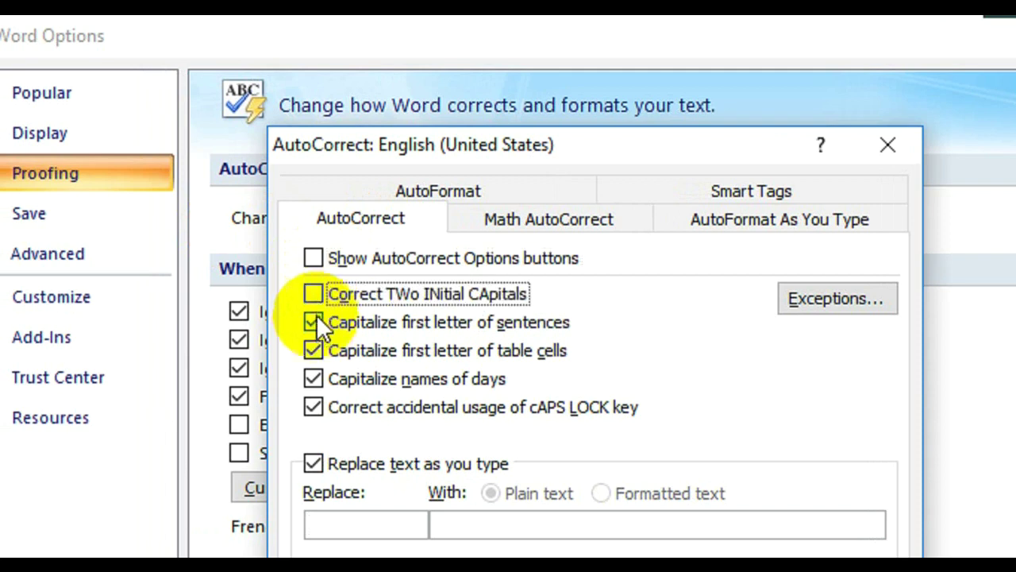
left_click(315, 321)
left_click(315, 350)
left_click(314, 379)
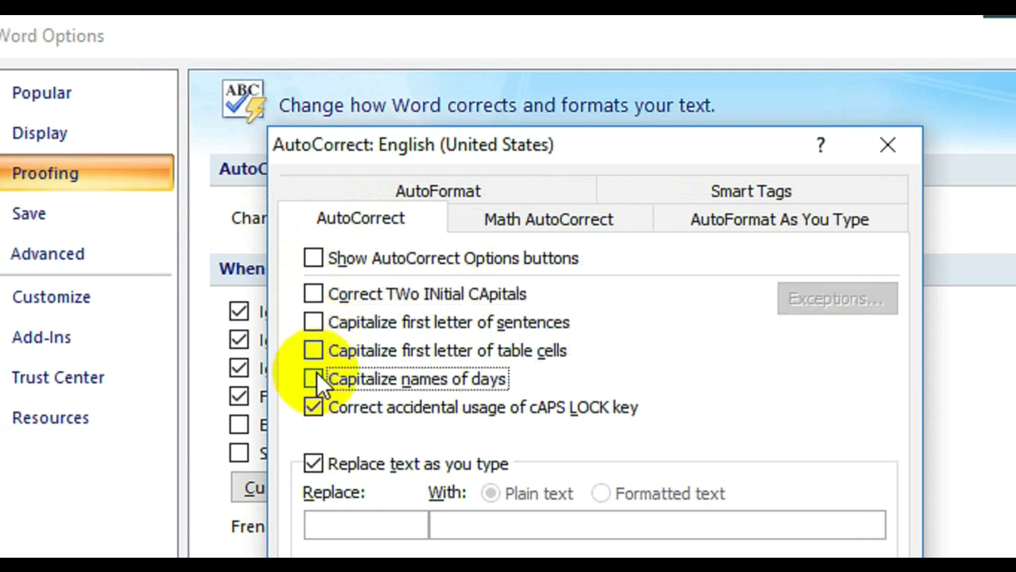
left_click(314, 406)
left_click(312, 463)
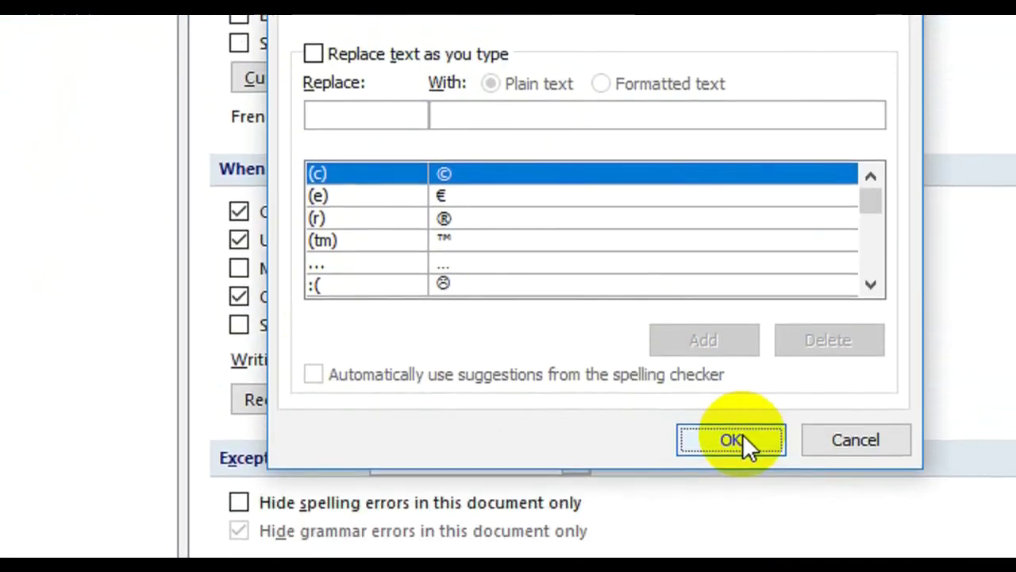
left_click(741, 438)
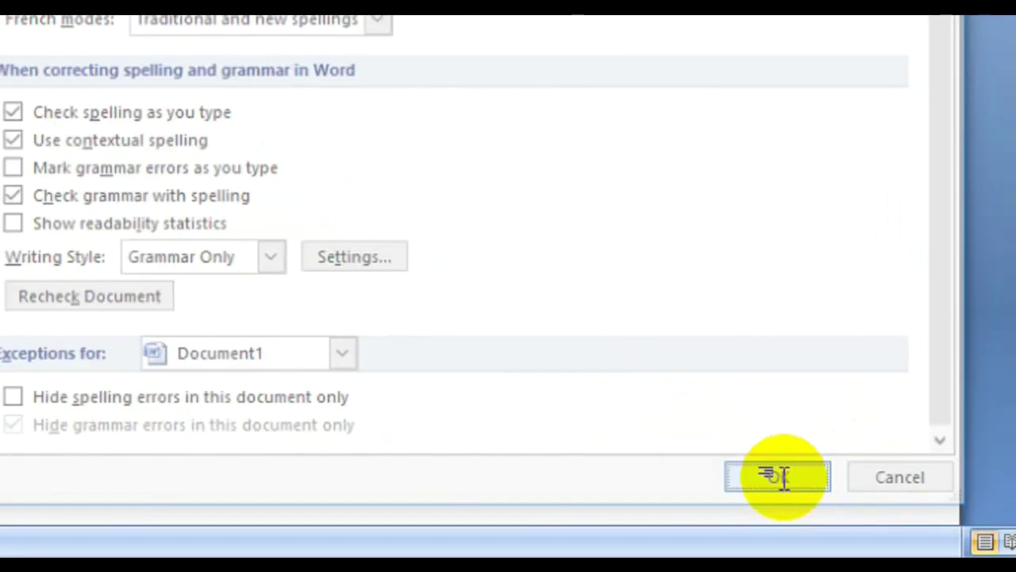
left_click(826, 483)
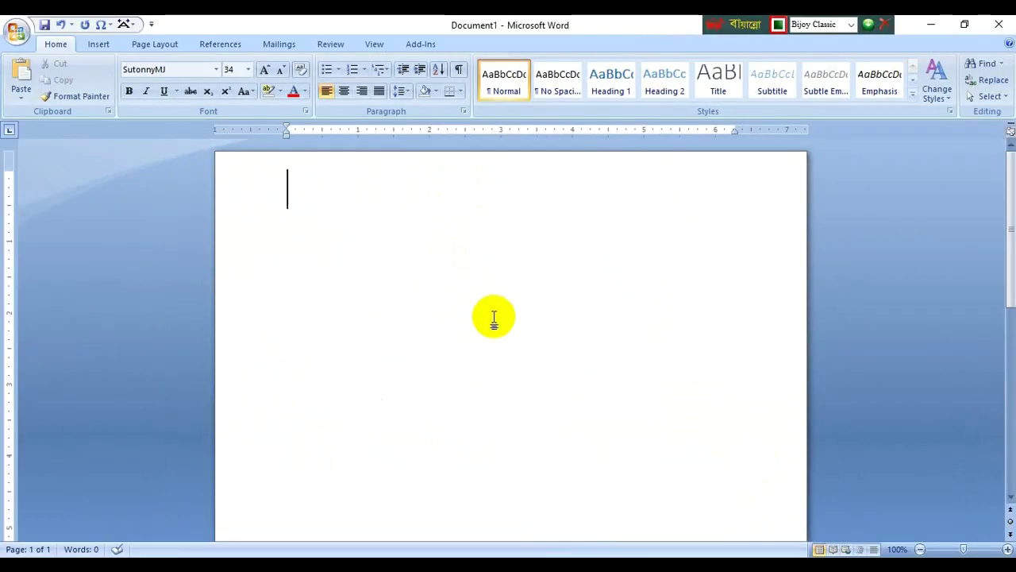
- Type পরীক্ষা, তোমাদের and আমদের on three separate lines, fixing typos along the way
type("পরীক্ষা")
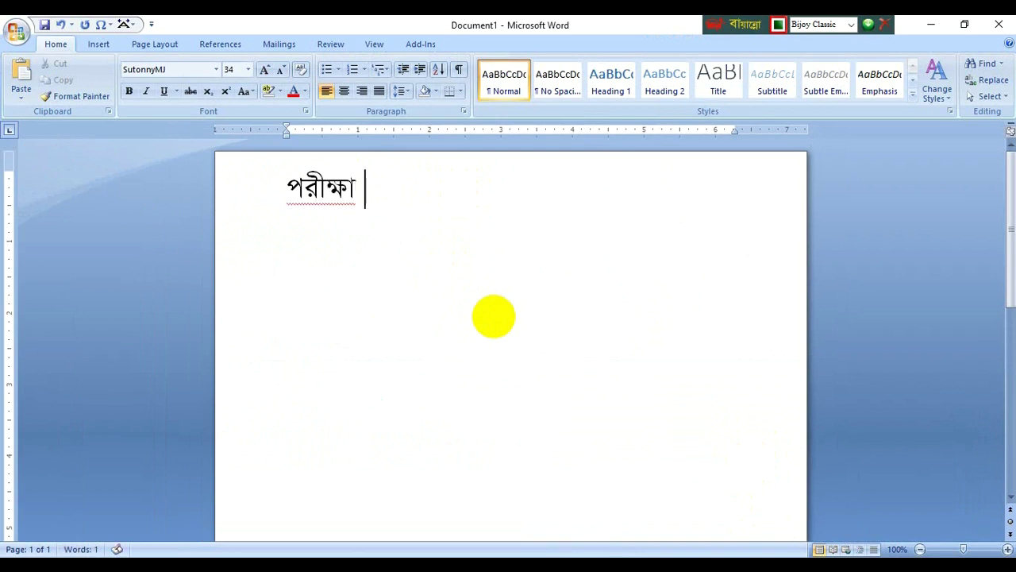
key("Return")
type("তোমম")
key("BackSpace")
type("াদ")
key("BackSpace")
type("দের")
key("Return")
type("আমে")
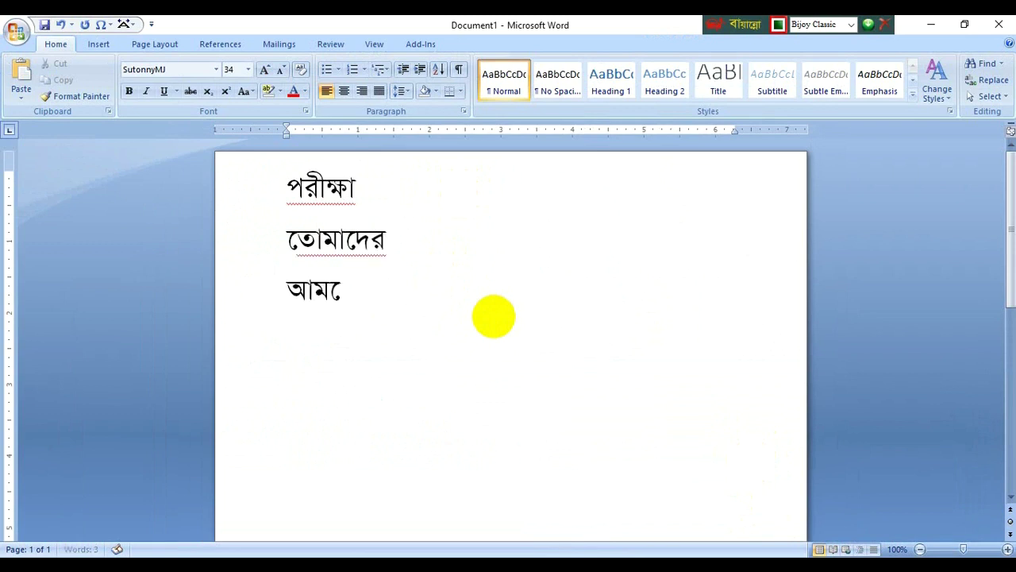
key("BackSpace")
type("দের")
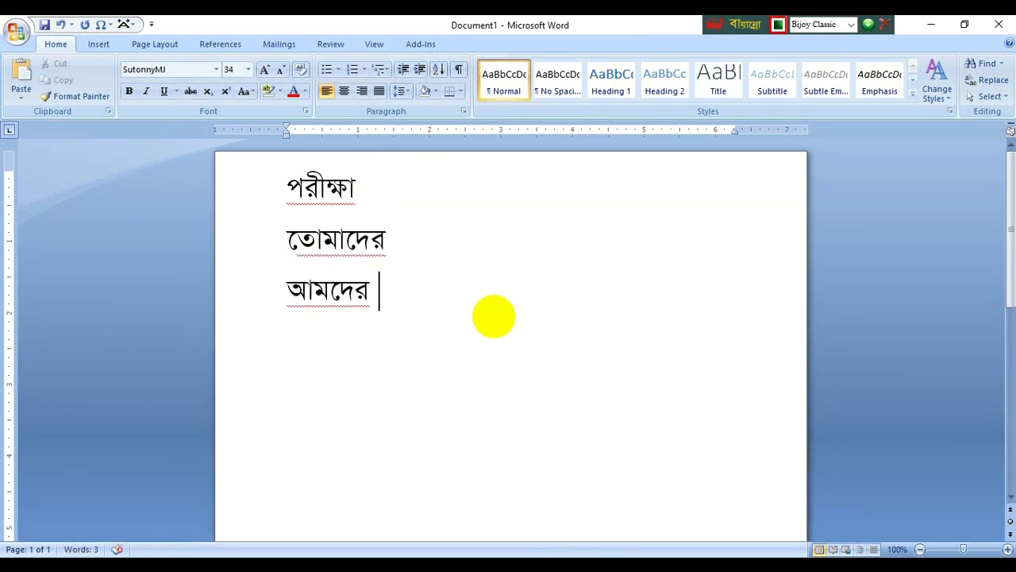